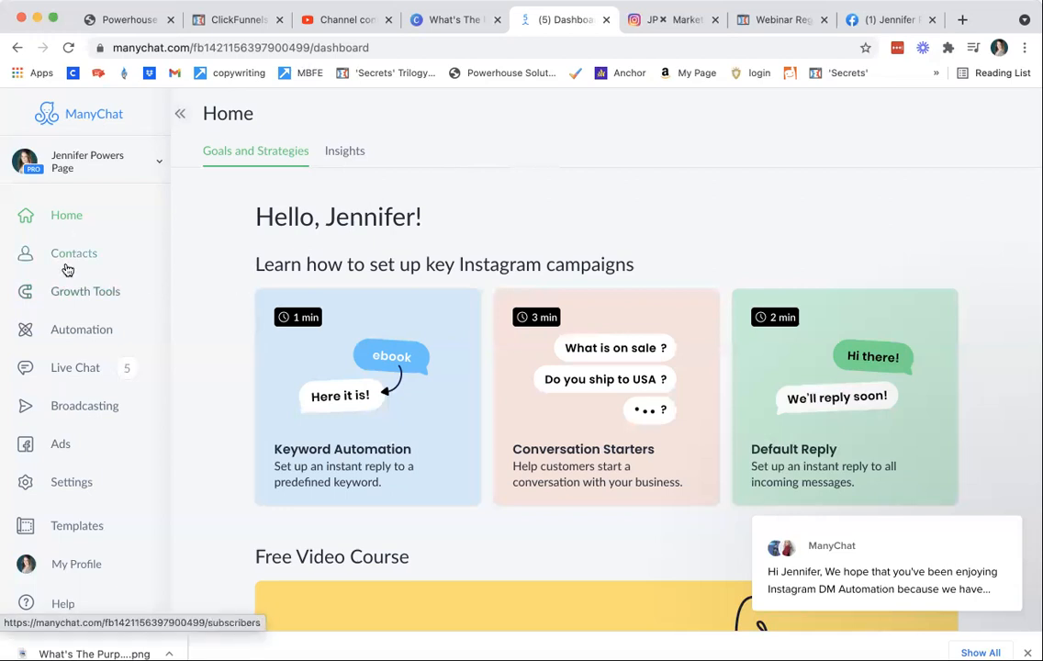
- Create a new growth tool that uses the Messenger Ref URL trigger
{"action": "left_click", "coordinate": [73, 298]}
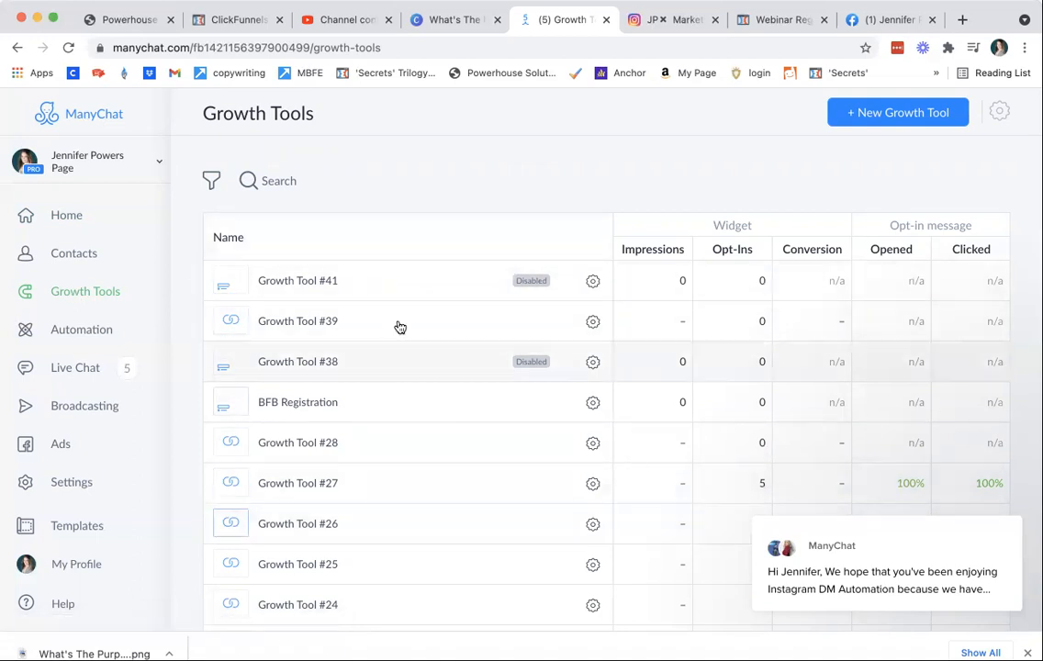
{"action": "left_click", "coordinate": [892, 114]}
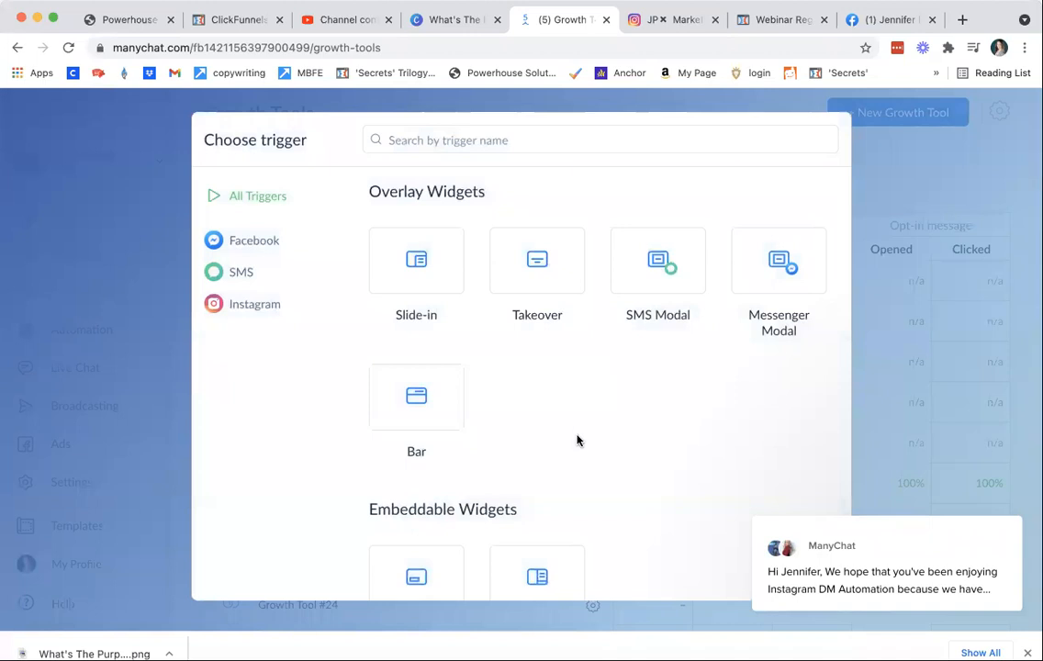
{"action": "scroll", "coordinate": [576, 441], "scroll_direction": "down", "scroll_amount": 10}
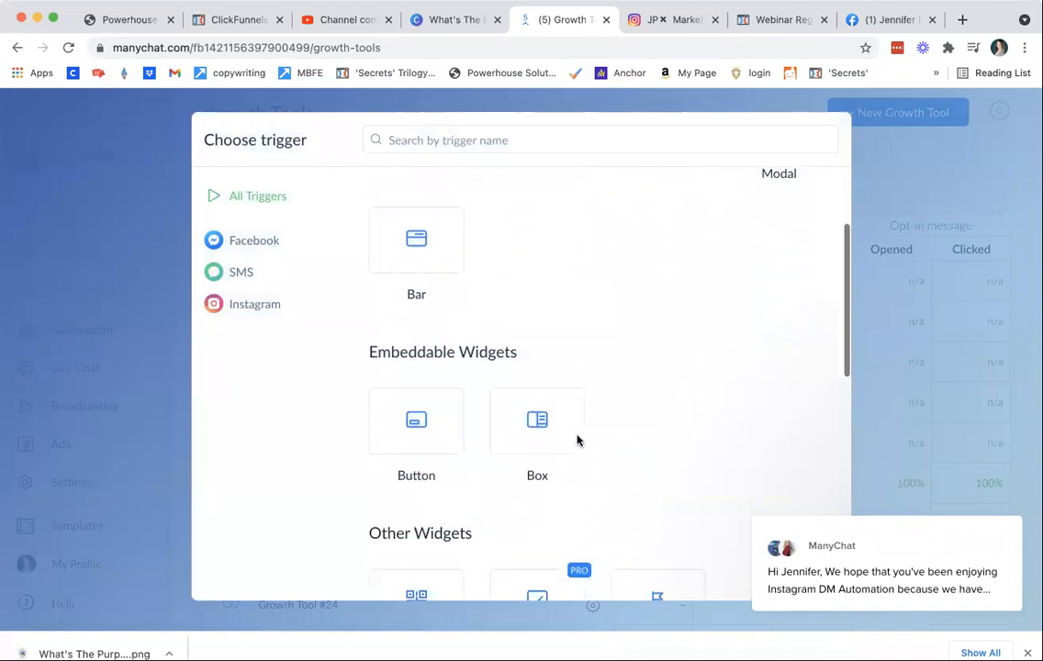
{"action": "scroll", "coordinate": [576, 442], "scroll_direction": "down", "scroll_amount": 3}
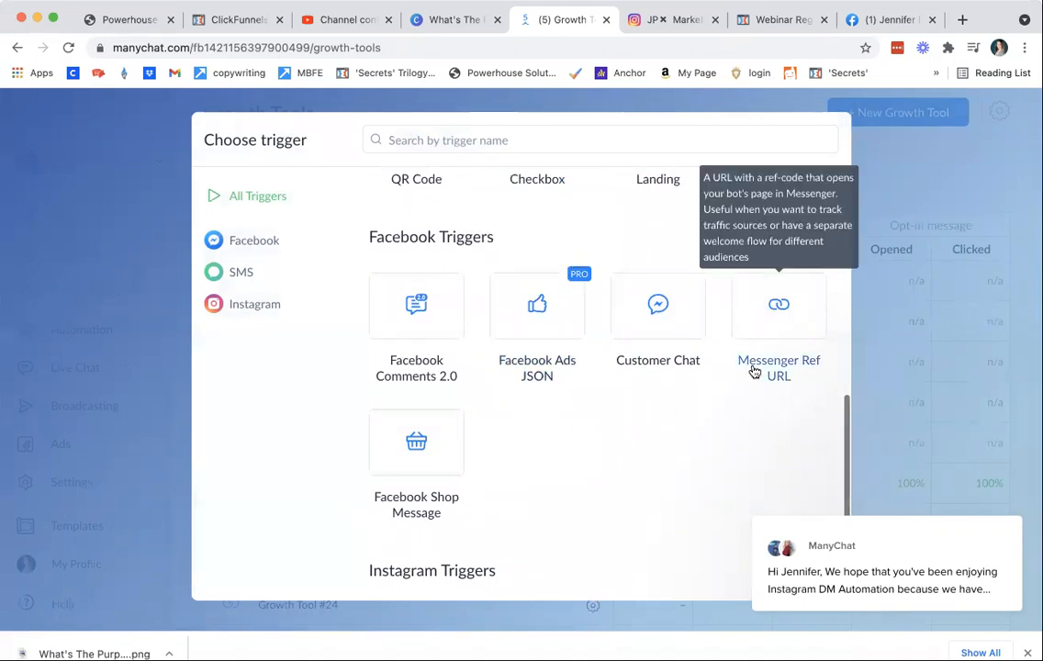
{"action": "left_click", "coordinate": [778, 312]}
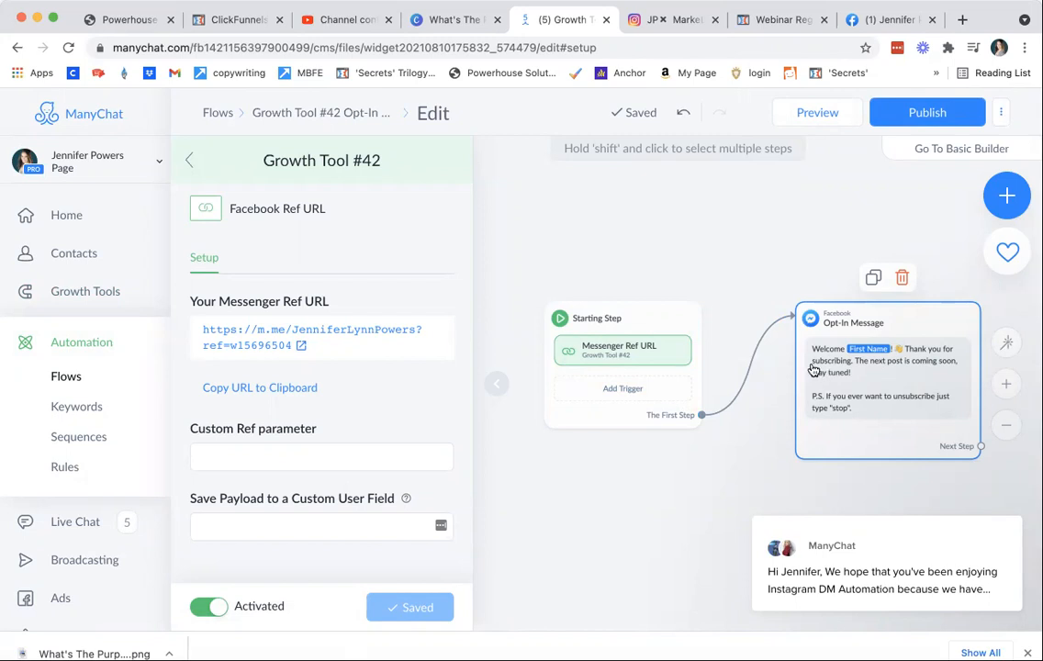
{"action": "left_click", "coordinate": [731, 362]}
{"action": "left_click", "coordinate": [807, 358]}
{"action": "left_click", "coordinate": [751, 353]}
{"action": "left_click", "coordinate": [801, 346]}
{"action": "left_click", "coordinate": [769, 354]}
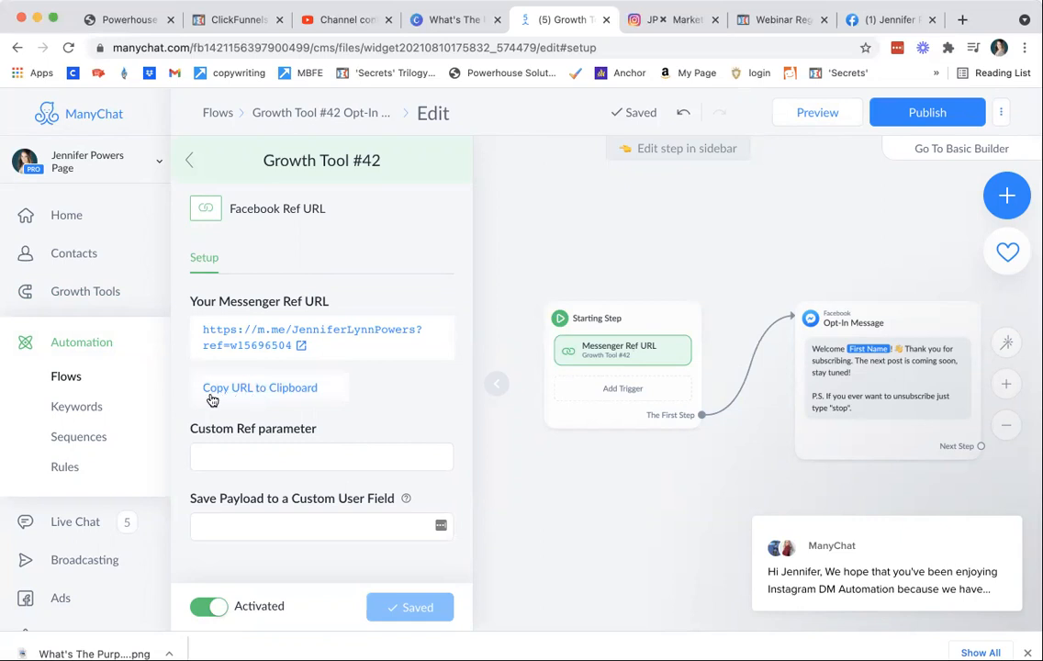
- Copy the growth tool's Messenger Ref URL and switch to the webinar registration page in the ClickFunnels editor
{"action": "left_click", "coordinate": [281, 395]}
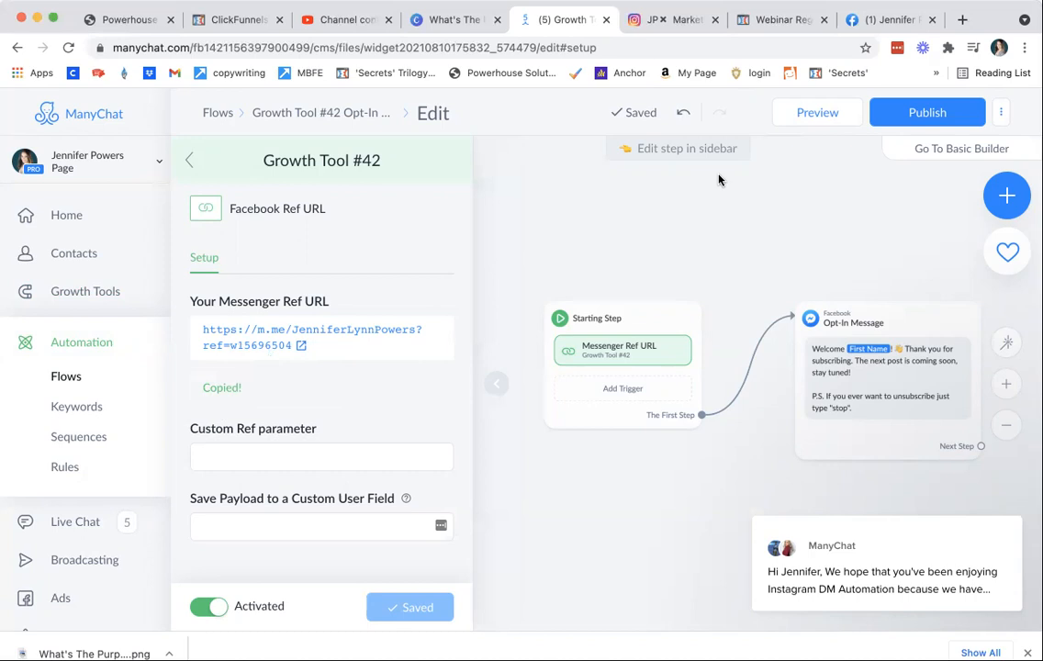
{"action": "left_click", "coordinate": [759, 23]}
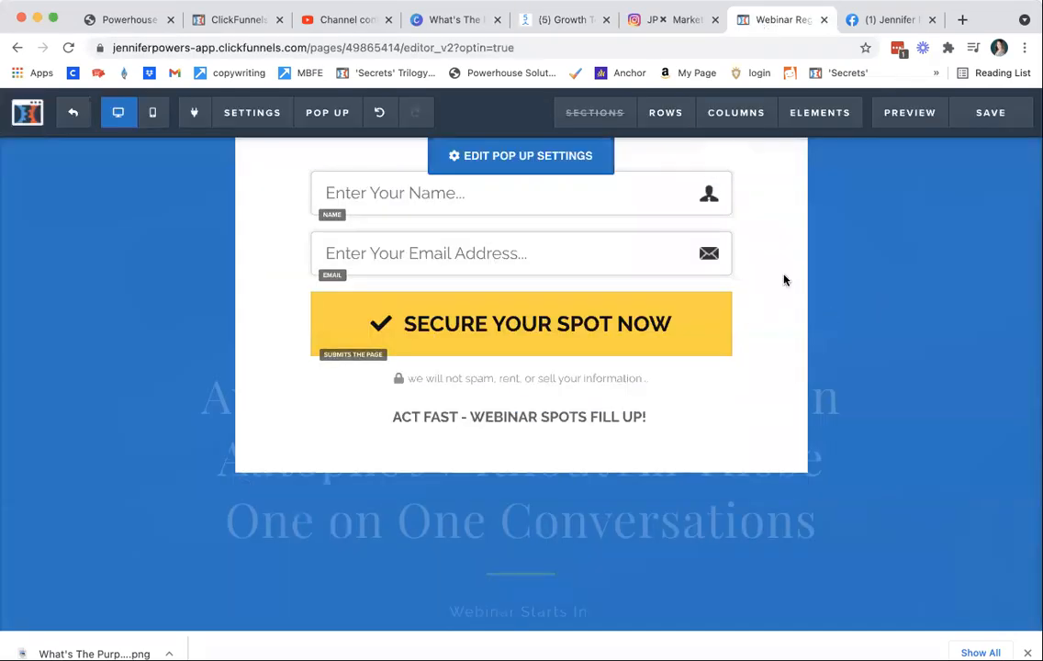
- Hide the registration pop-up and go to the page's "Yes - Save My Spot!!" button
{"action": "left_click", "coordinate": [331, 130]}
{"action": "left_click", "coordinate": [164, 246]}
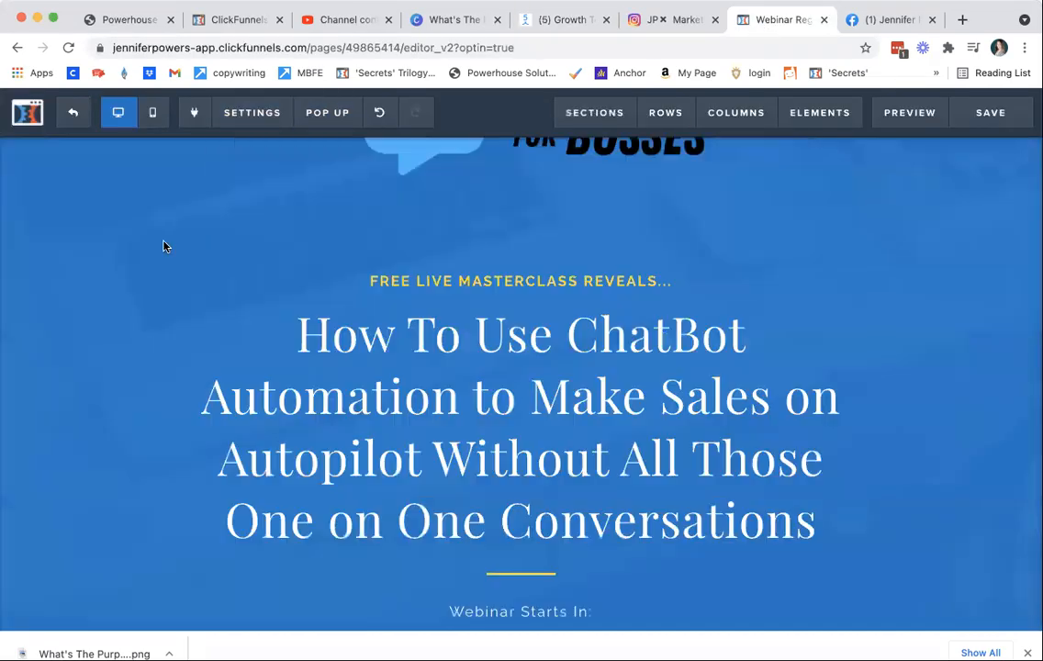
{"action": "scroll", "coordinate": [228, 368], "scroll_direction": "down", "scroll_amount": 5}
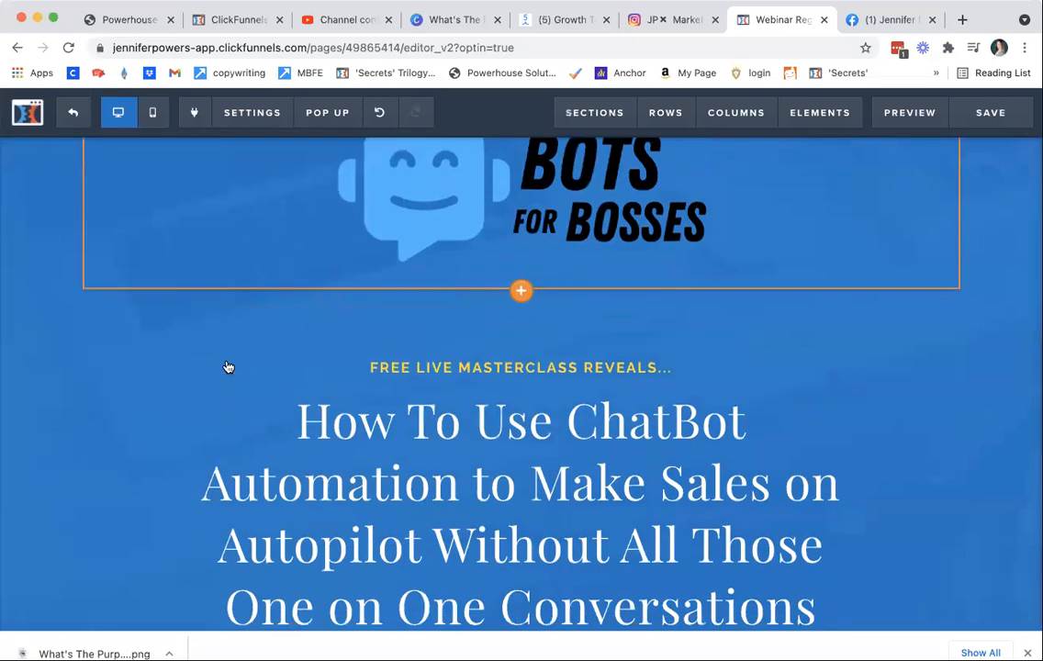
{"action": "scroll", "coordinate": [228, 366], "scroll_direction": "down", "scroll_amount": 3}
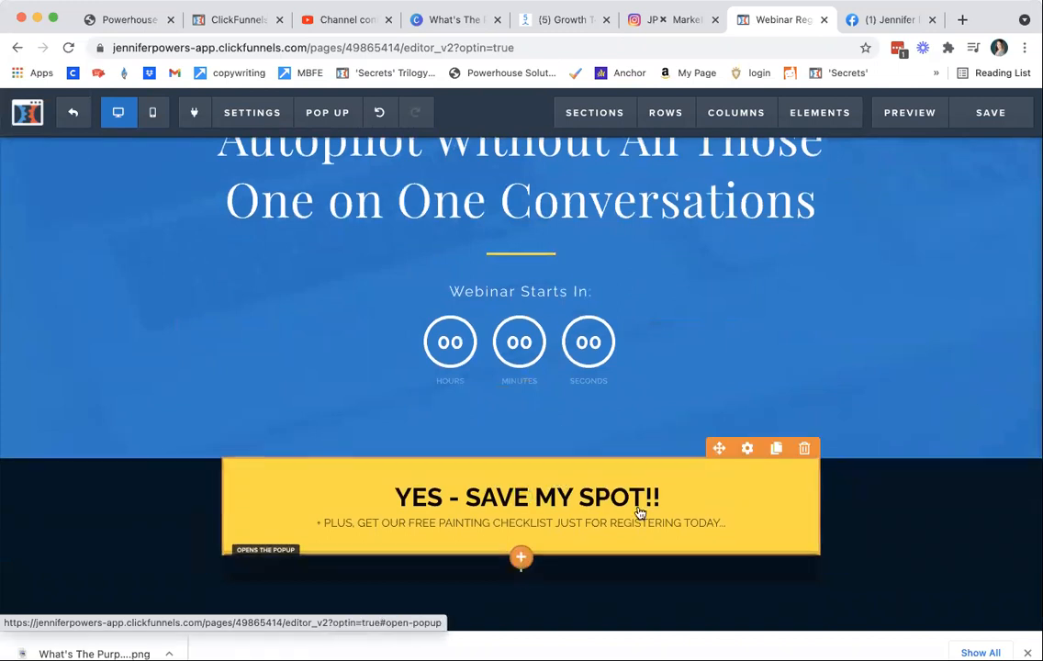
{"action": "mouse_move", "coordinate": [810, 112]}
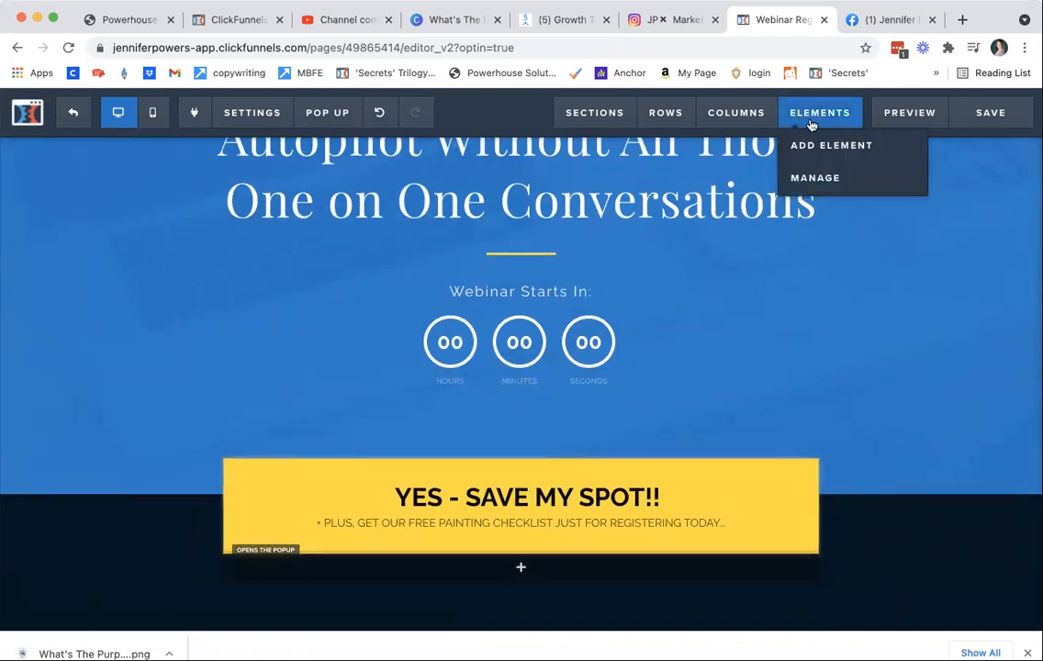
{"action": "left_click", "coordinate": [809, 148]}
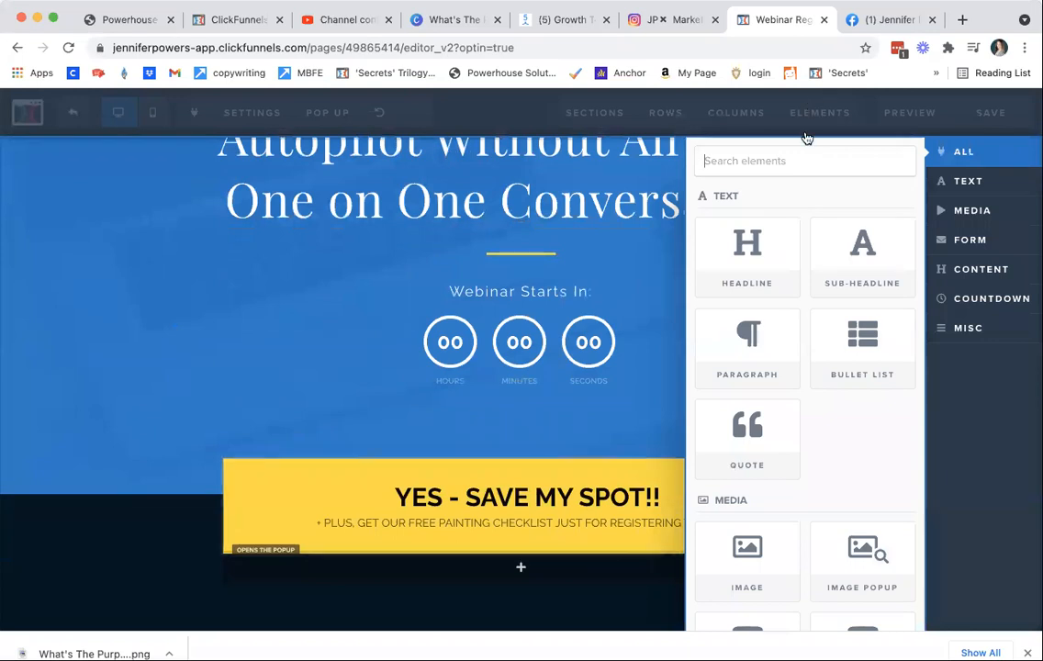
{"action": "scroll", "coordinate": [769, 403], "scroll_direction": "down", "scroll_amount": 3}
{"action": "scroll", "coordinate": [770, 403], "scroll_direction": "down", "scroll_amount": 6}
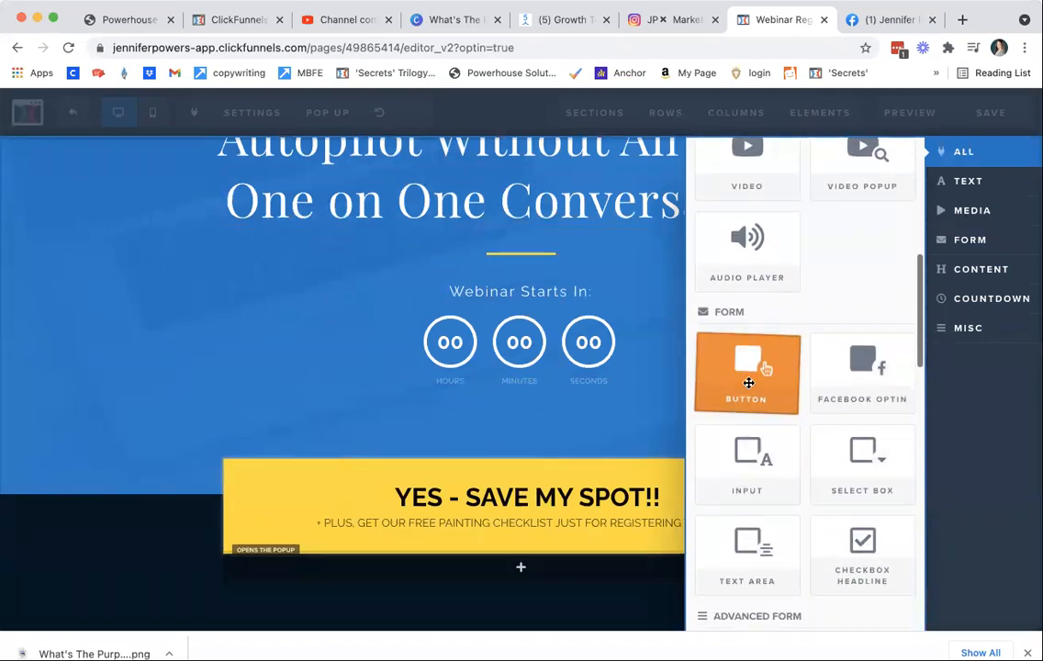
{"action": "left_click", "coordinate": [537, 468]}
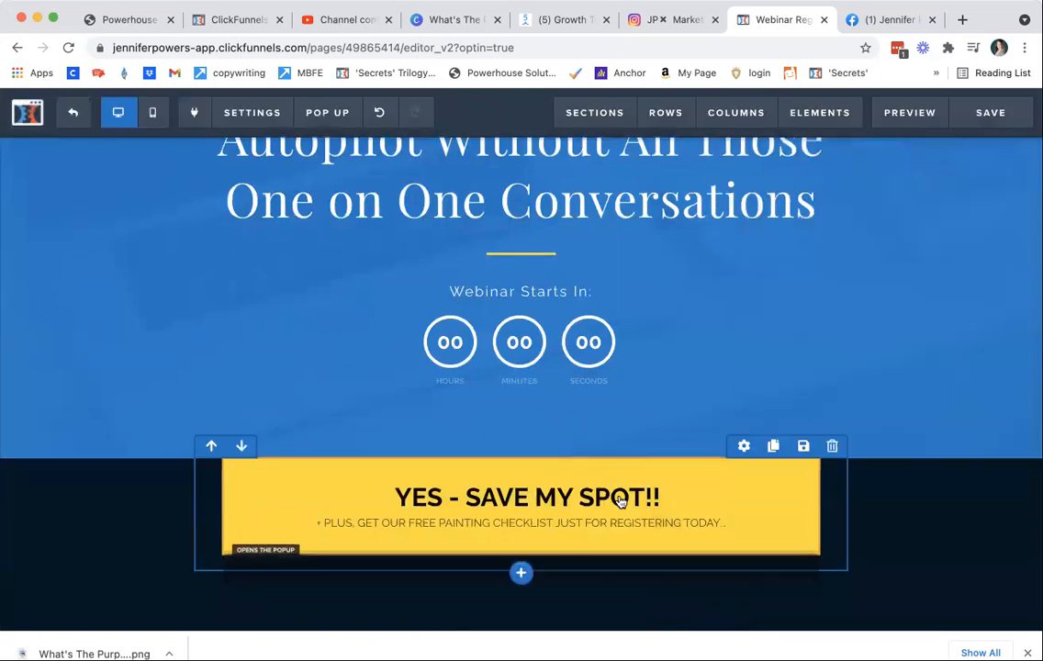
- Set the "Yes - Save My Spot!!" button's action to go to the copied Messenger Ref URL in a new tab/window
{"action": "left_click", "coordinate": [750, 494]}
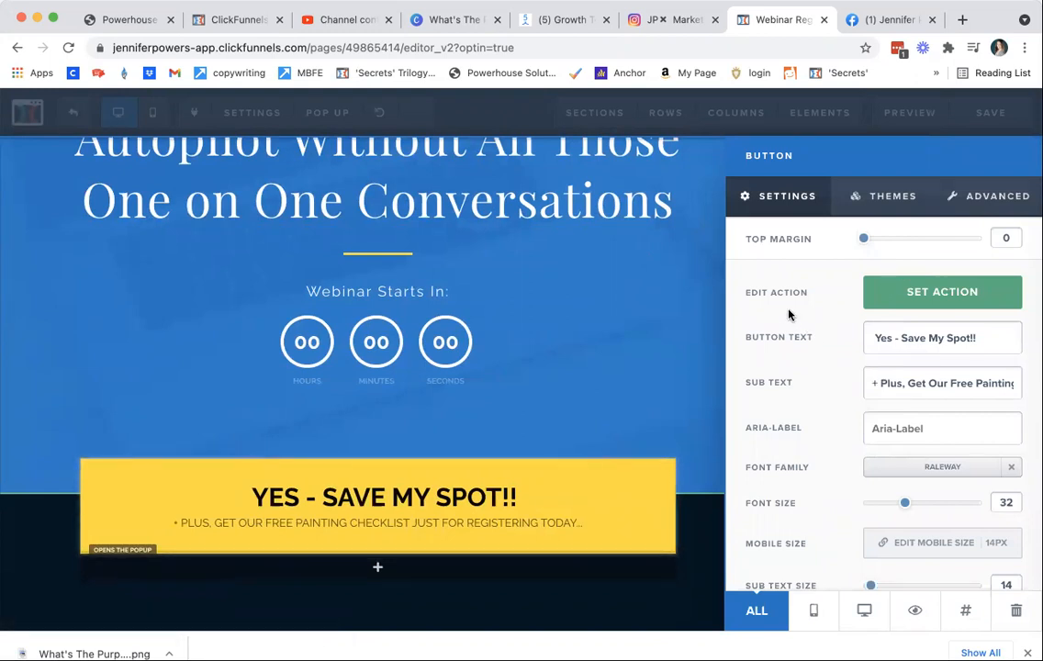
{"action": "left_click", "coordinate": [929, 293]}
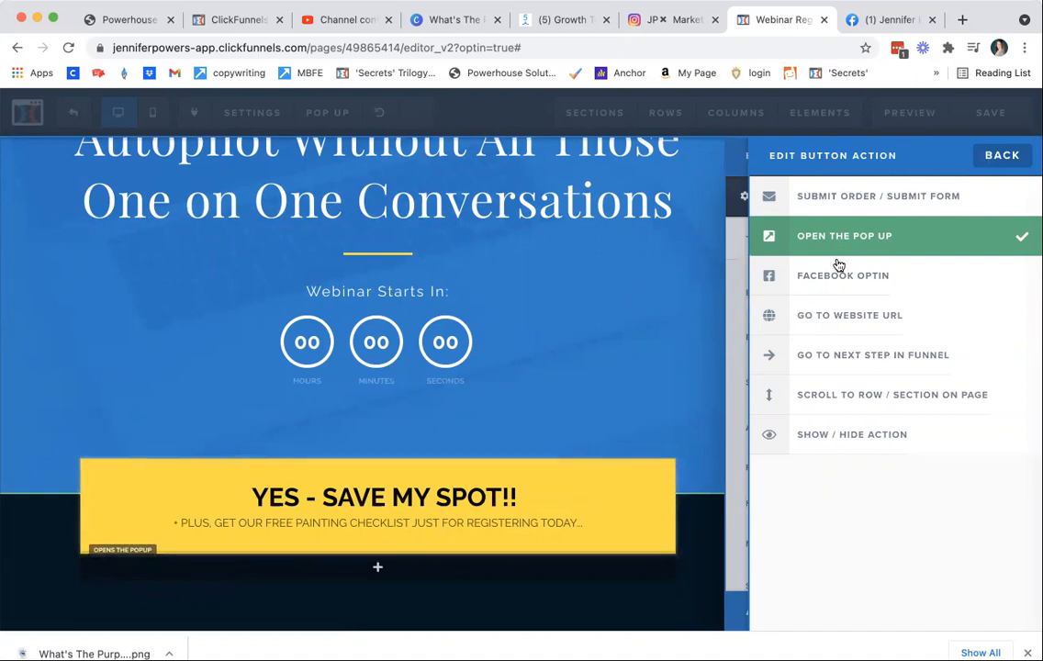
{"action": "left_click", "coordinate": [860, 318]}
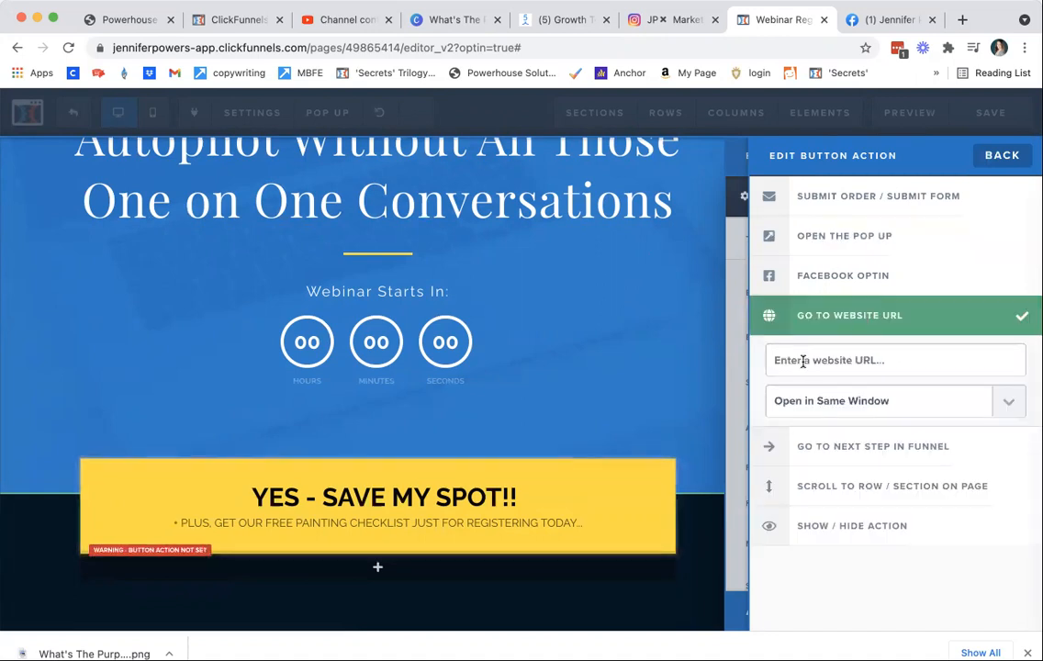
{"action": "key", "text": "super+v"}
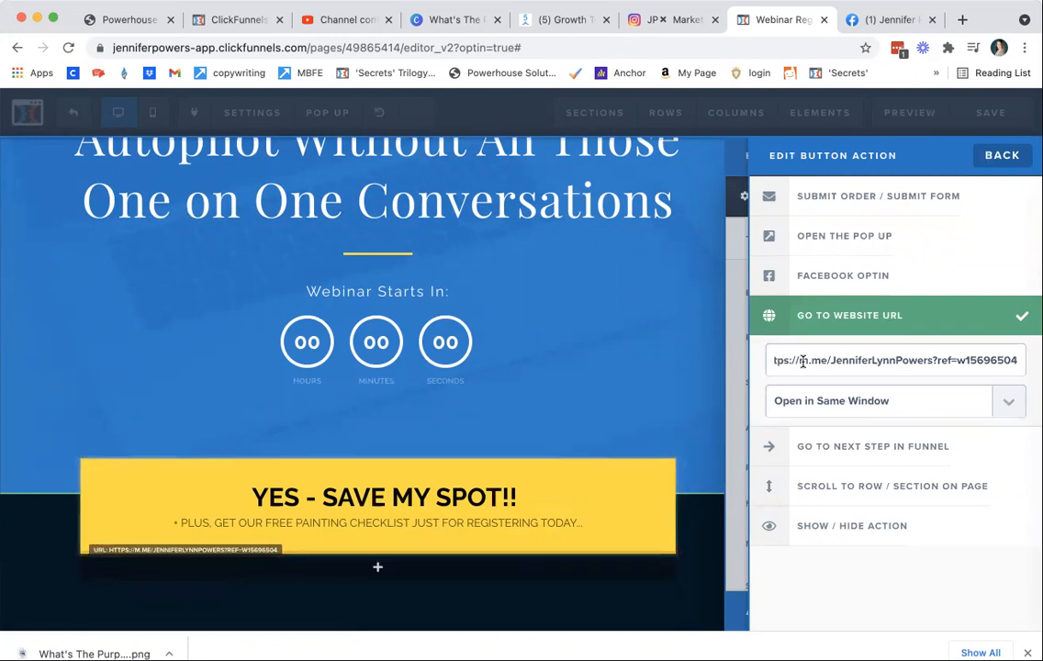
{"action": "left_click", "coordinate": [821, 408]}
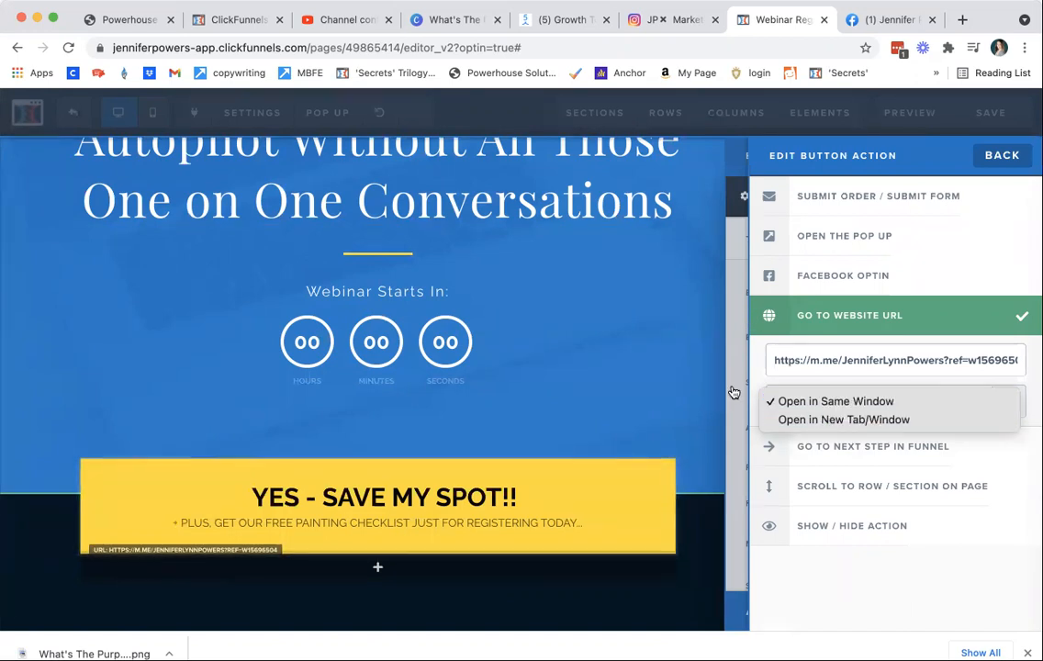
{"action": "left_click", "coordinate": [771, 420]}
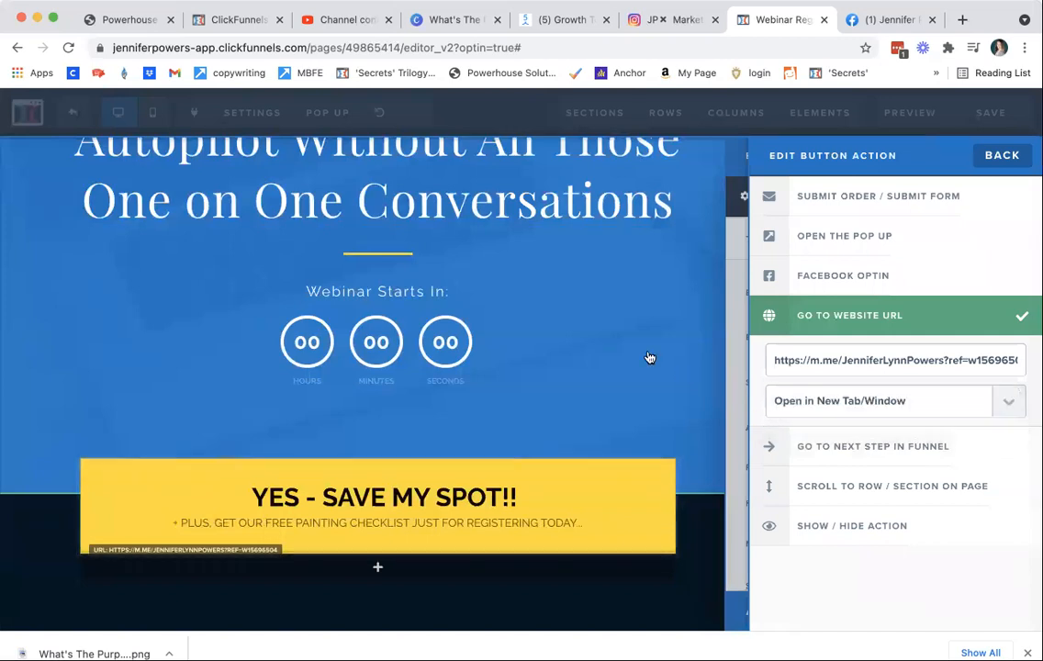
{"action": "left_click", "coordinate": [652, 359]}
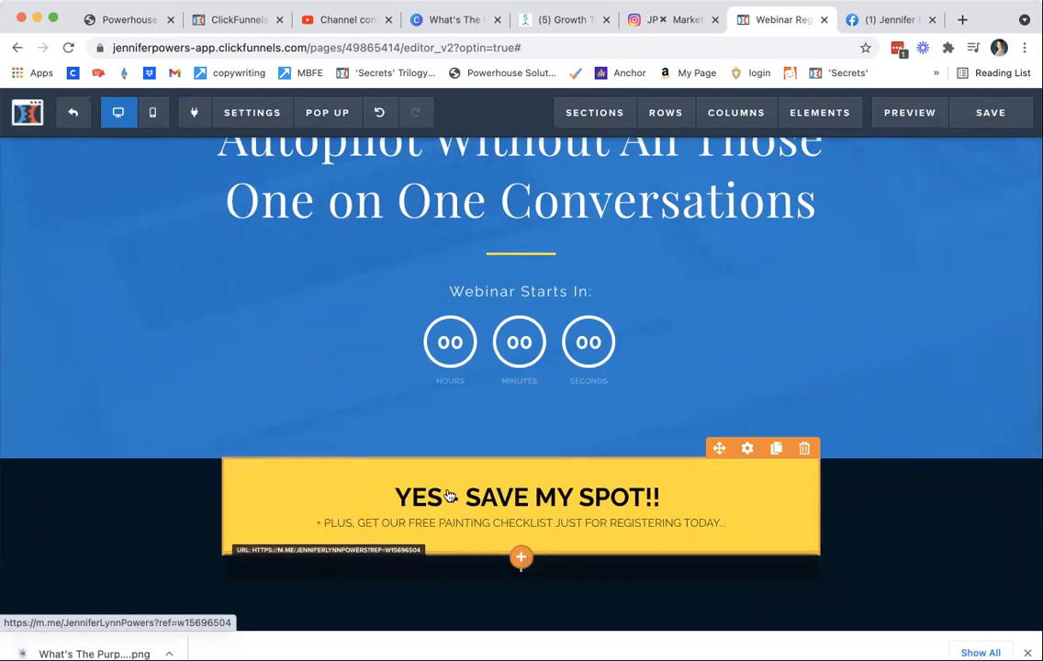
- Switch to Instagram and replace the website in the profile settings with the copied Messenger Ref URL
{"action": "scroll", "coordinate": [415, 445], "scroll_direction": "up", "scroll_amount": 2}
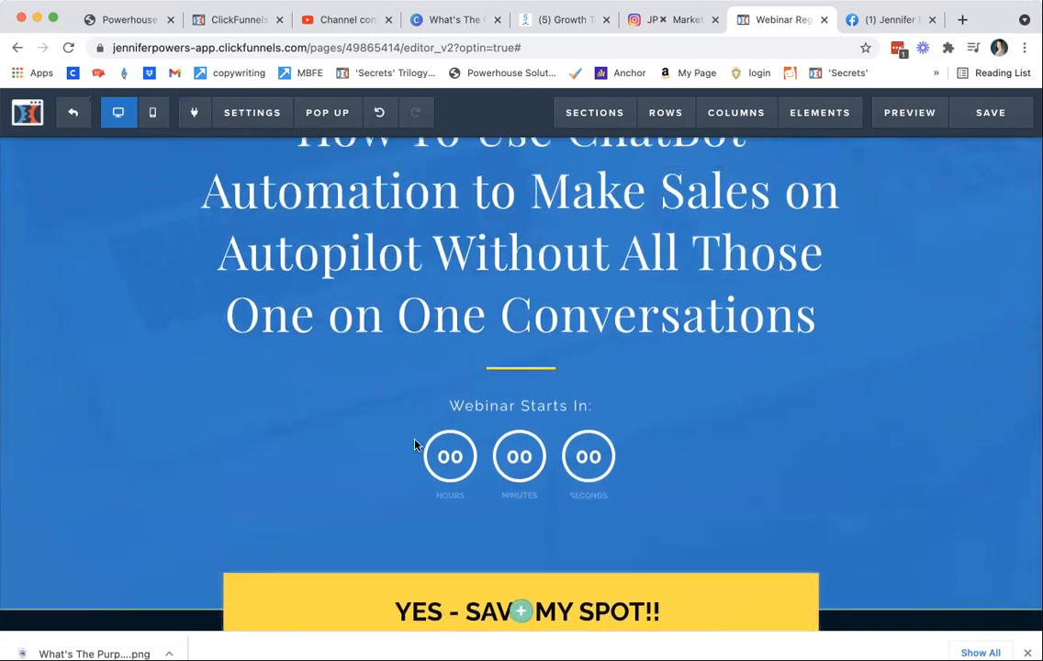
{"action": "scroll", "coordinate": [415, 445], "scroll_direction": "up", "scroll_amount": 3}
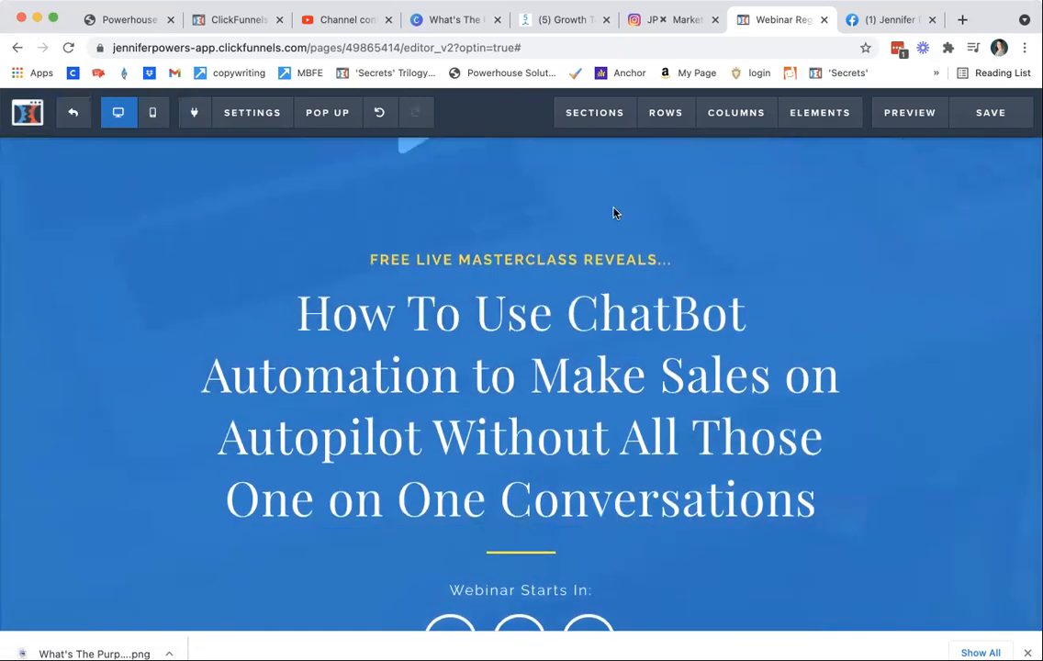
{"action": "left_click", "coordinate": [653, 19]}
{"action": "scroll", "coordinate": [513, 295], "scroll_direction": "down", "scroll_amount": 1}
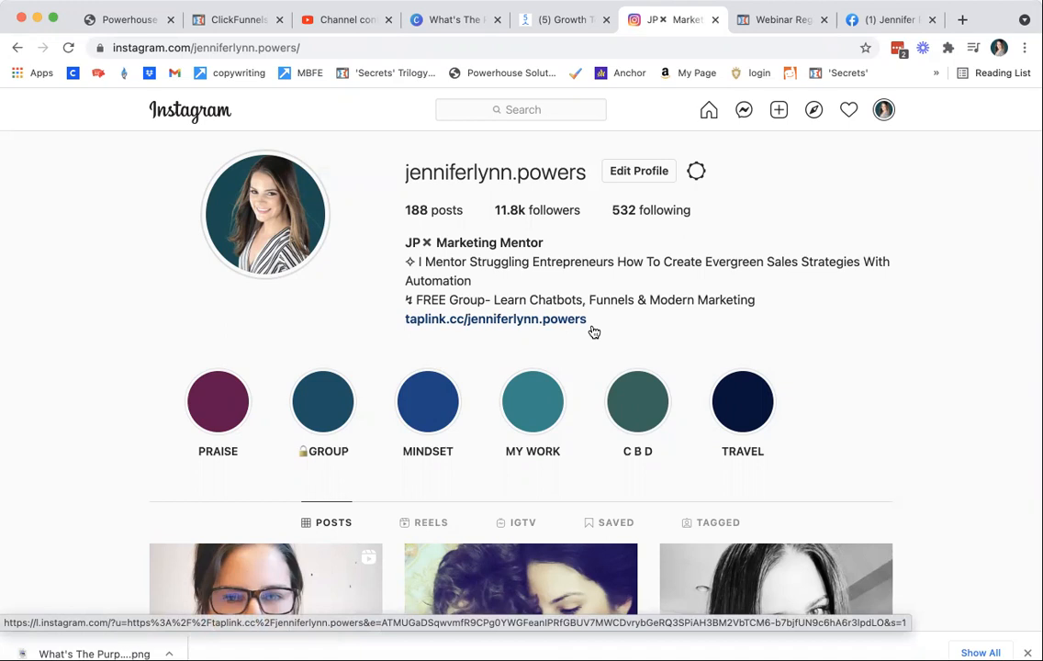
{"action": "left_click", "coordinate": [629, 177]}
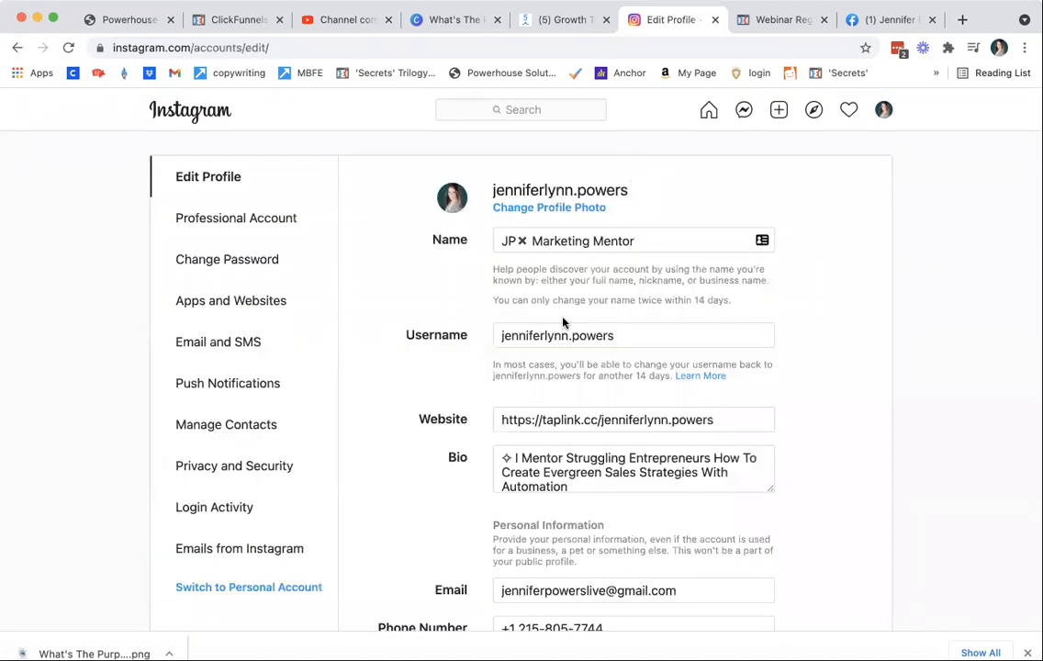
{"action": "triple_click", "coordinate": [526, 419]}
{"action": "key", "text": "BackSpace"}
{"action": "key", "text": "super+v"}
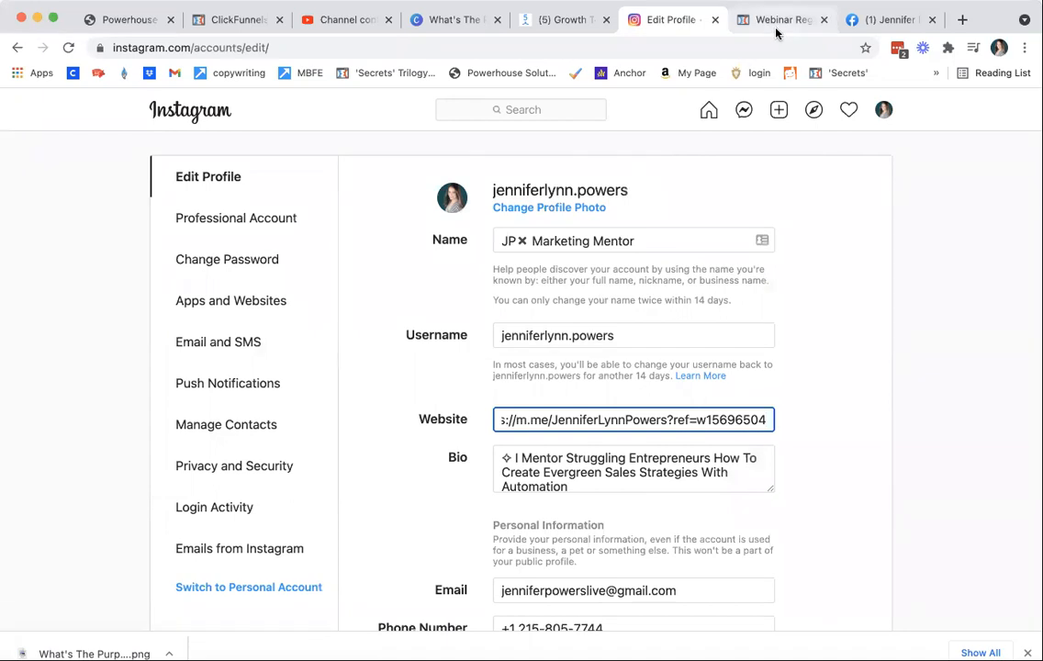
- Return to the webinar registration page in the ClickFunnels editor and look over its headline and countdown
{"action": "left_click", "coordinate": [559, 20]}
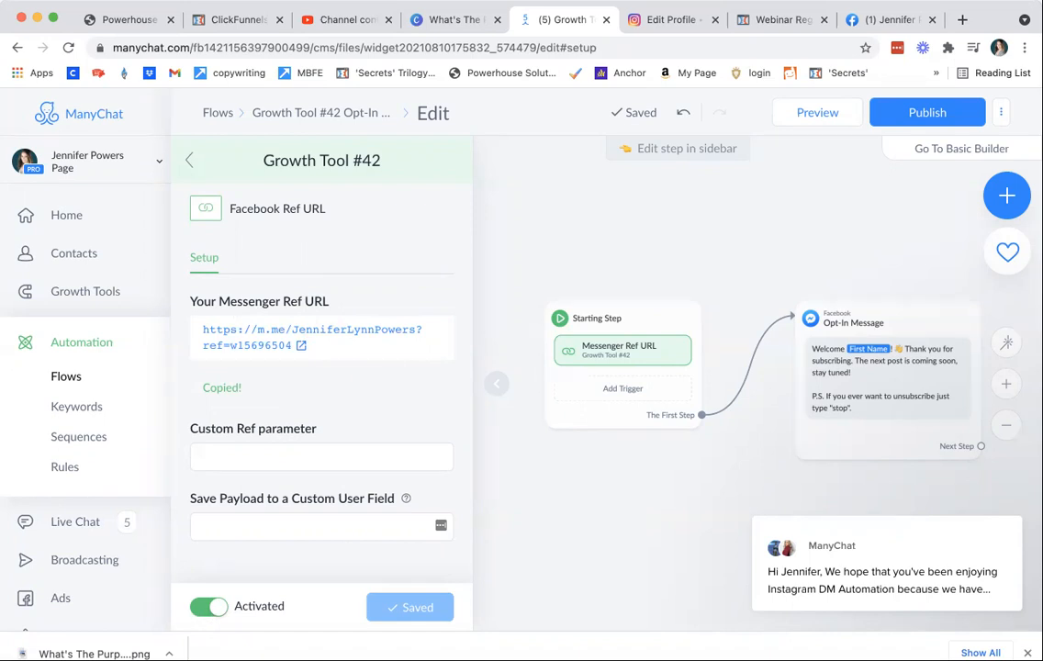
{"action": "left_click", "coordinate": [766, 22]}
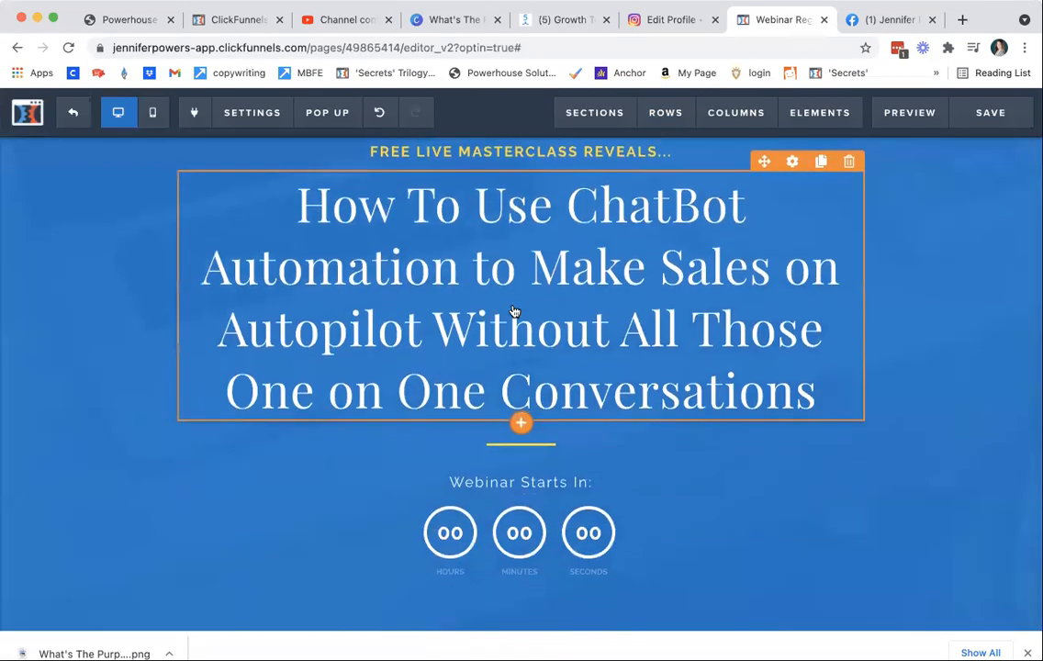
{"action": "scroll", "coordinate": [514, 312], "scroll_direction": "down", "scroll_amount": 3}
{"action": "scroll", "coordinate": [421, 407], "scroll_direction": "up", "scroll_amount": 5}
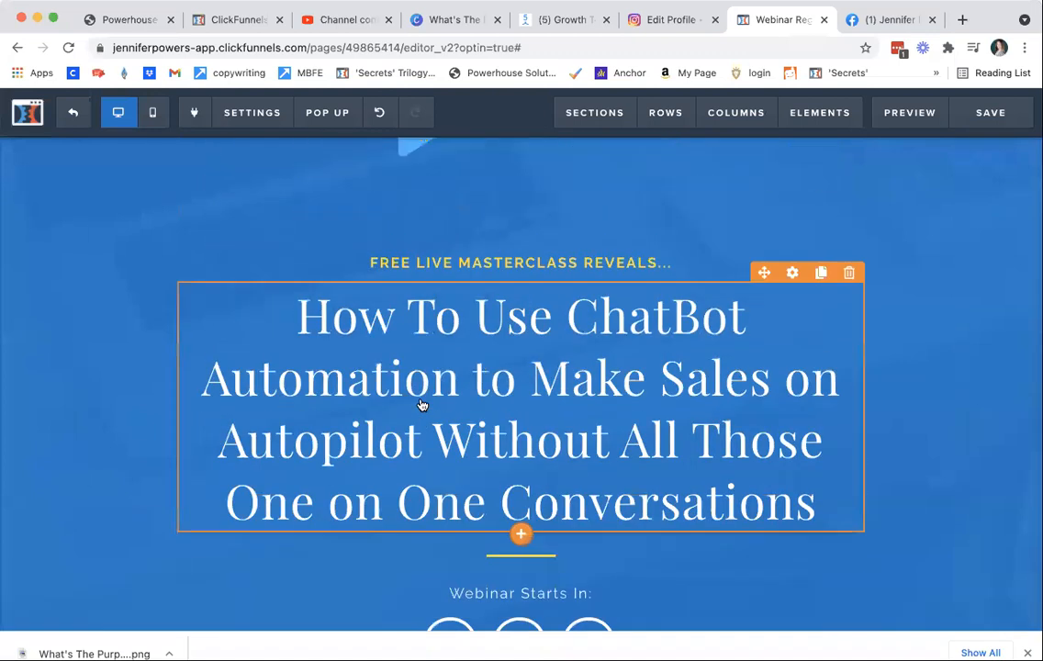